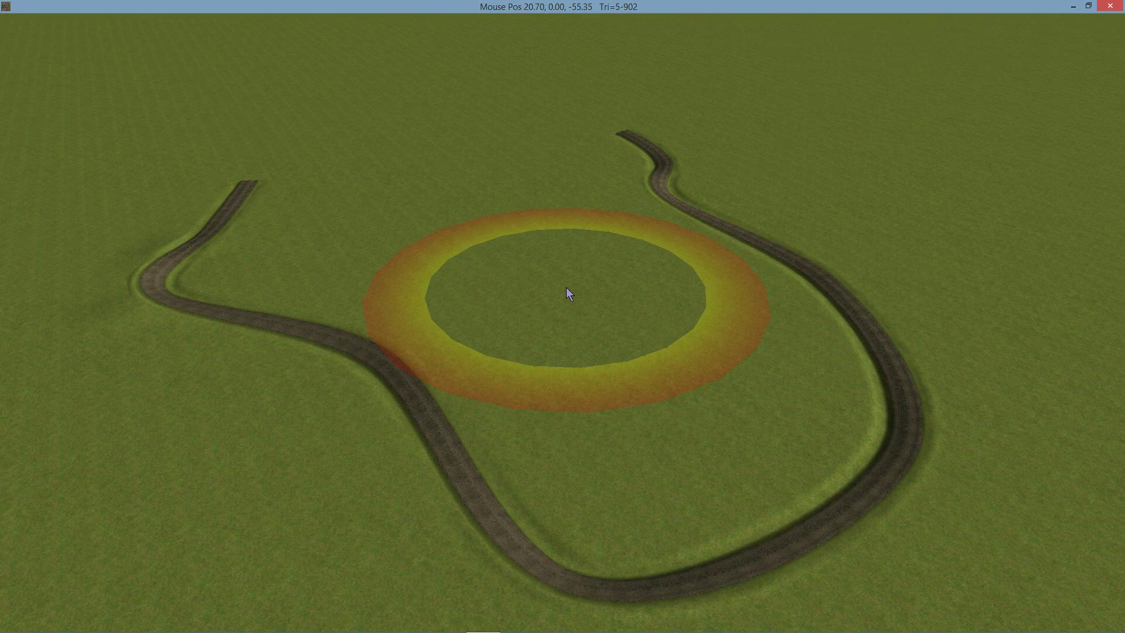
Raise a mound of terrain around the track's far end
middle_click_drag(568, 288, 598, 283)
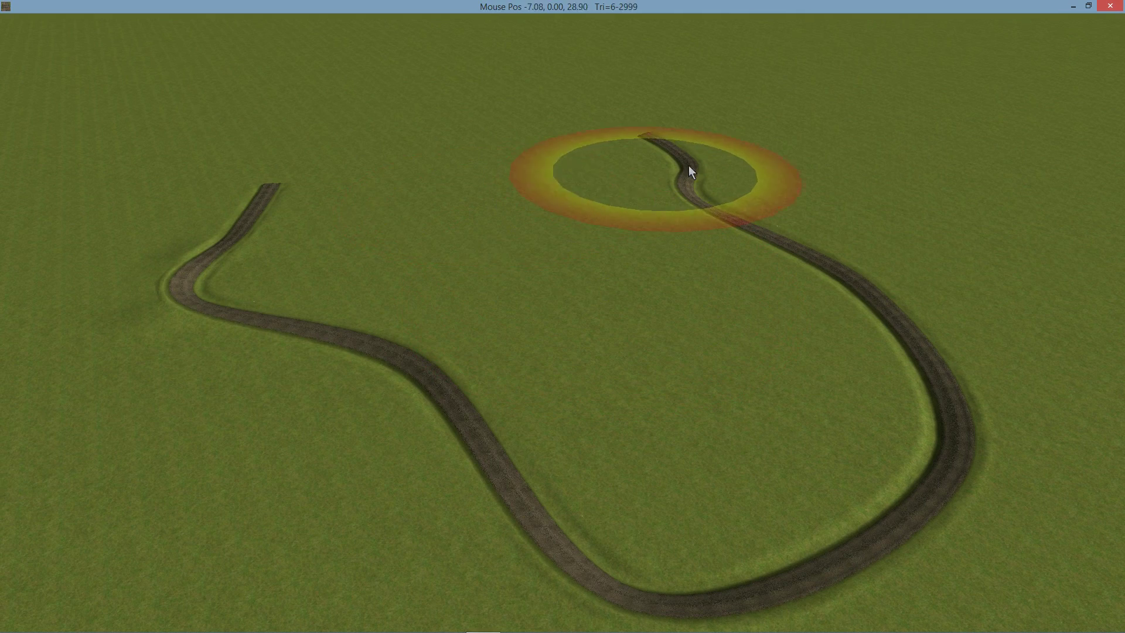
key("2")
mouse_move(702, 199)
middle_mouse_down()
mouse_move(728, 204)
mouse_move(695, 211)
mouse_move(776, 200)
mouse_move(747, 221)
mouse_move(665, 230)
mouse_move(671, 202)
mouse_move(657, 221)
mouse_move(643, 208)
mouse_move(645, 218)
middle_mouse_up()
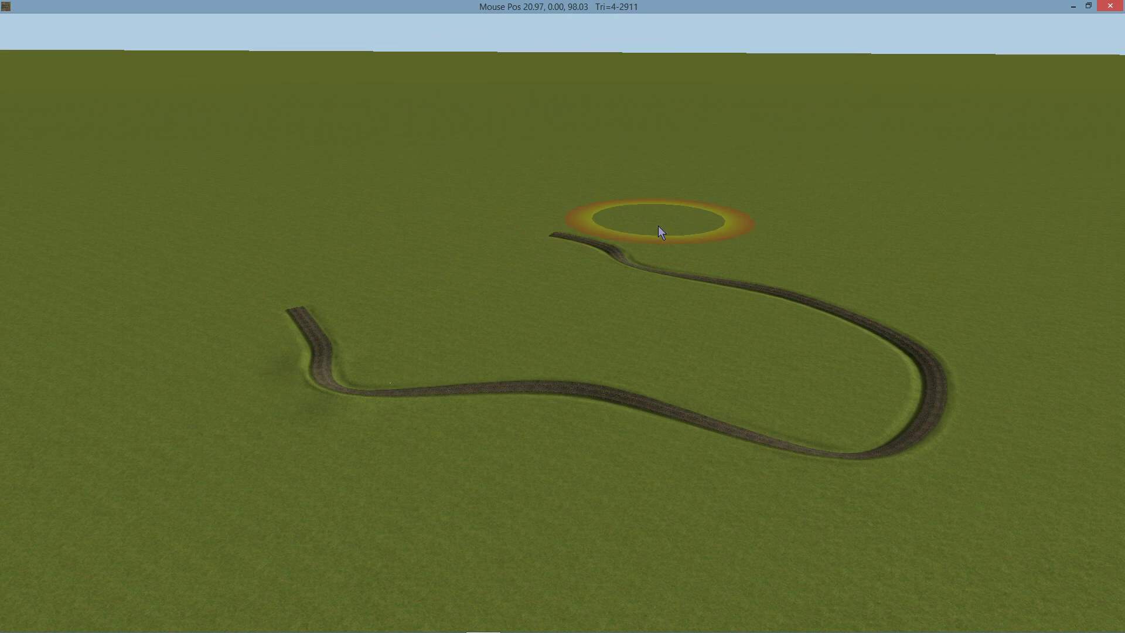
mouse_move(659, 226)
left_mouse_down()
mouse_move(609, 270)
mouse_move(556, 260)
mouse_move(701, 264)
left_mouse_up()
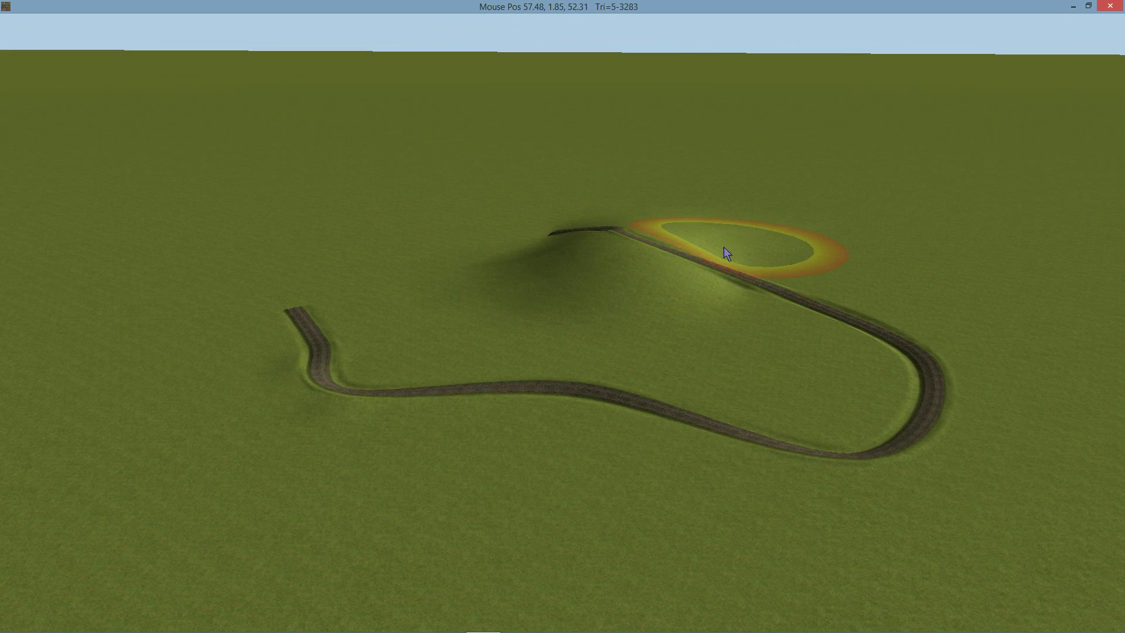
Pull the lower track section out into a wider curve
mouse_move(723, 247)
middle_mouse_down()
mouse_move(592, 243)
mouse_move(571, 263)
middle_mouse_up()
left_click_drag(571, 263, 660, 304)
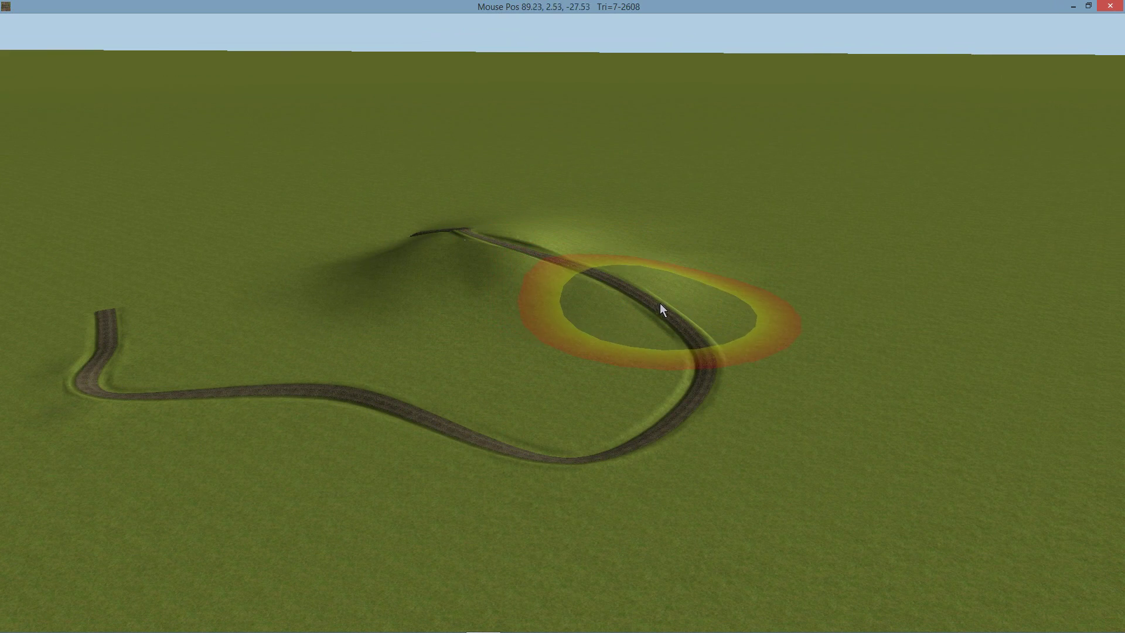
mouse_move(660, 304)
middle_mouse_down()
mouse_move(604, 334)
mouse_move(598, 315)
mouse_move(628, 326)
mouse_move(608, 312)
mouse_move(622, 285)
mouse_move(648, 273)
mouse_move(642, 289)
mouse_move(686, 337)
mouse_move(696, 319)
middle_mouse_up()
mouse_move(695, 319)
left_mouse_down()
mouse_move(702, 335)
mouse_move(609, 391)
left_mouse_up()
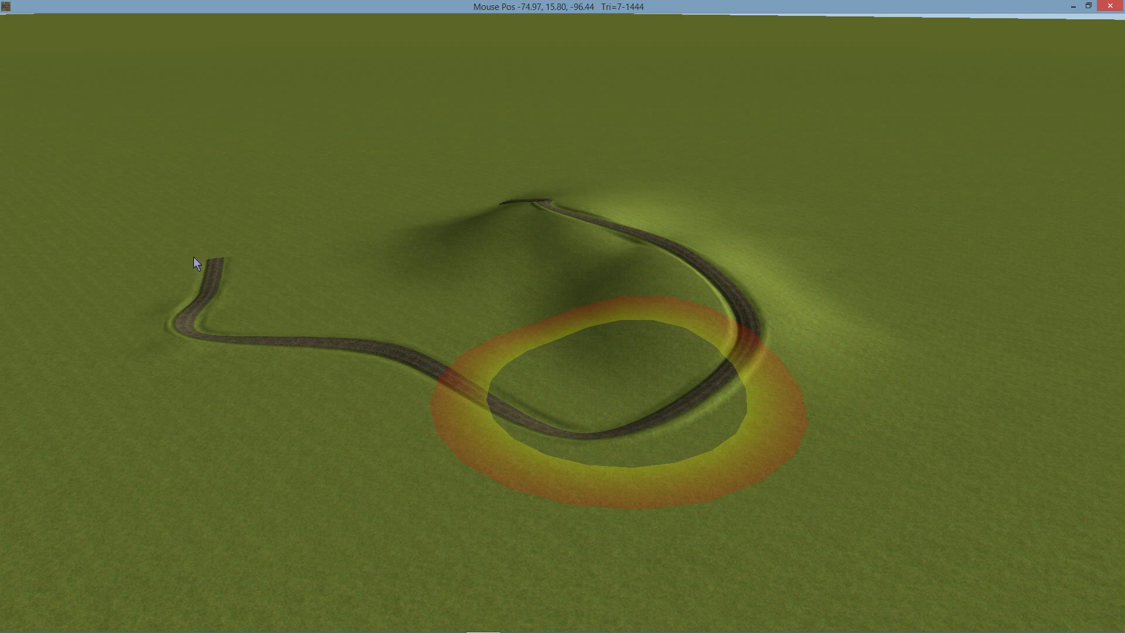
Raise hills by the track's left end, flatten the loop interior, then undo that terrain edit
left_click_drag(193, 257, 209, 231)
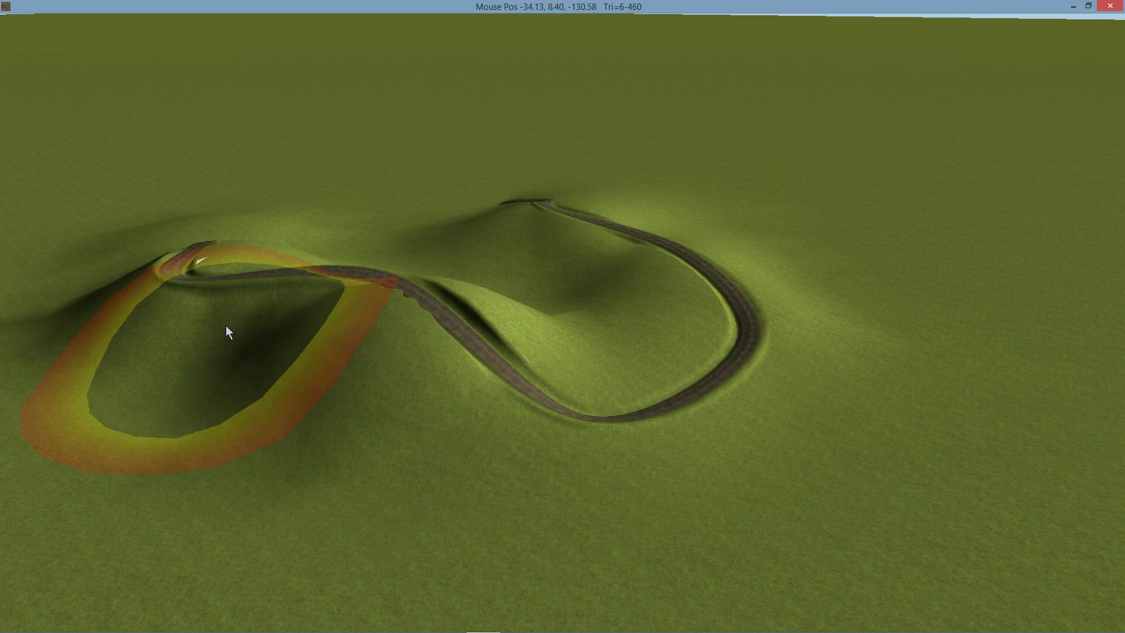
middle_click_drag(254, 300, 425, 307)
scroll(450, 291, "up", 3)
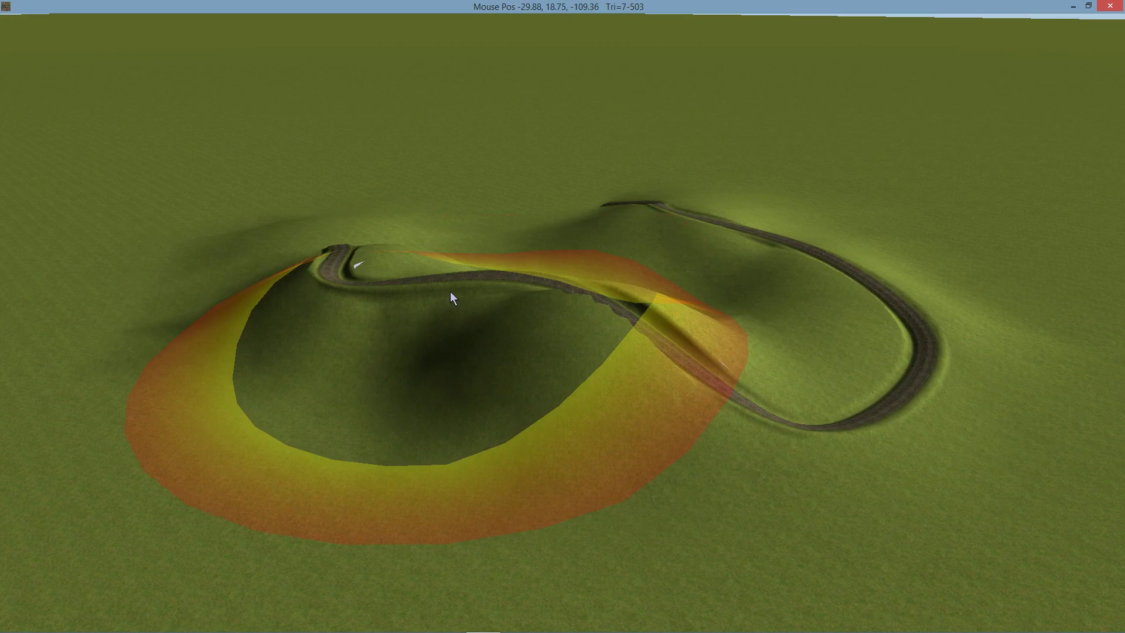
left_click_drag(450, 292, 466, 297)
mouse_move(527, 312)
right_mouse_down()
mouse_move(375, 286)
mouse_move(594, 339)
mouse_move(628, 299)
right_mouse_up()
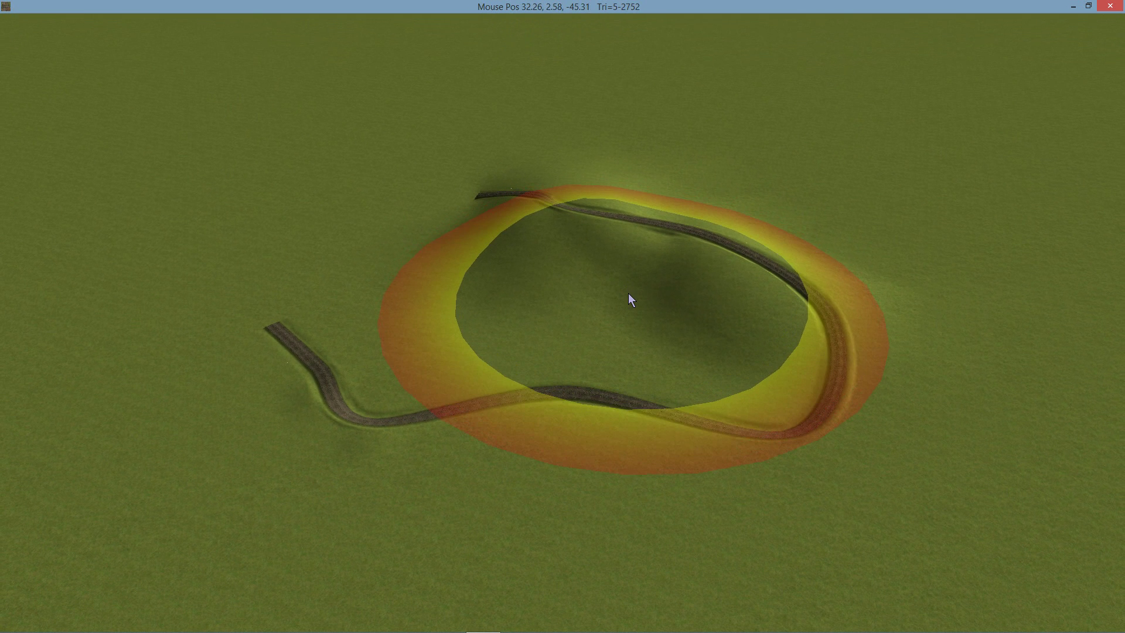
left_click(628, 300)
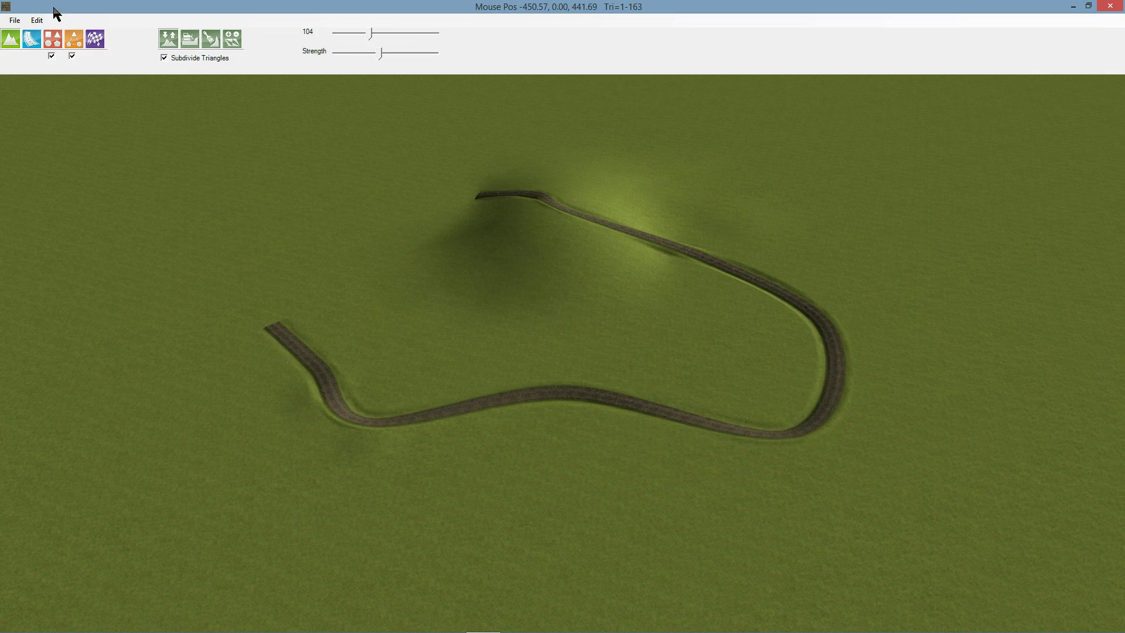
left_click(40, 22)
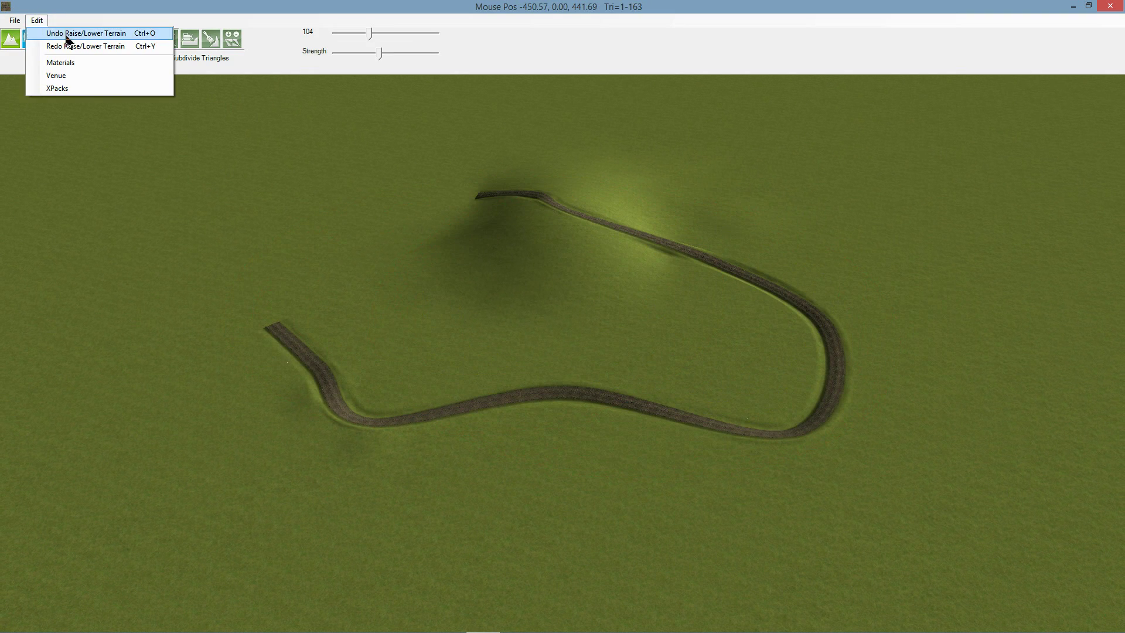
left_click(67, 51)
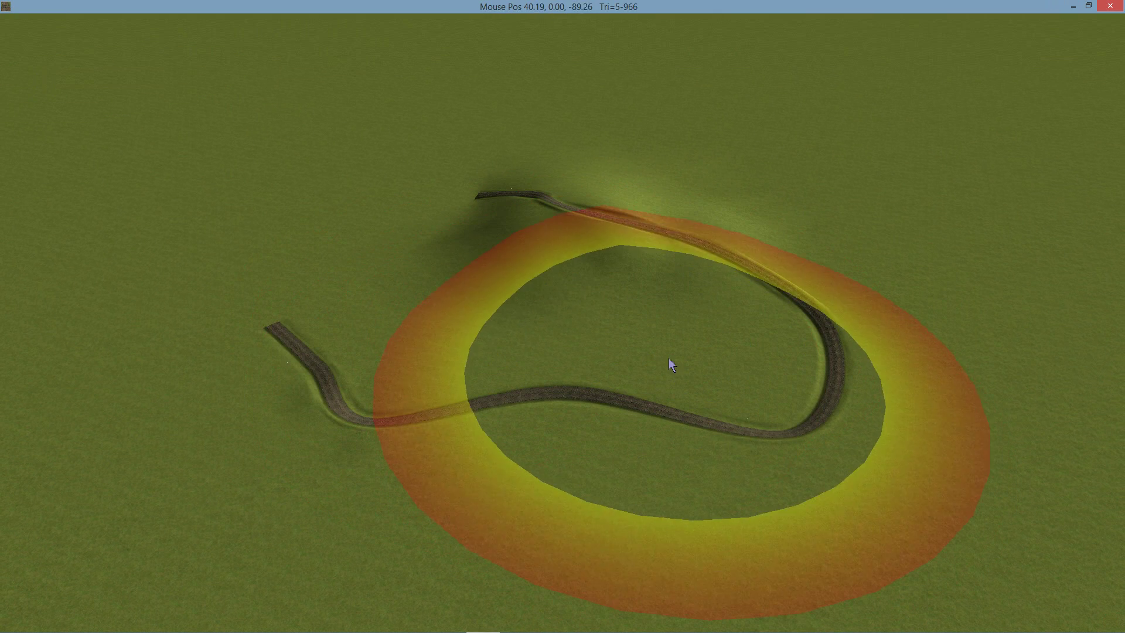
scroll(678, 331, "up", 3)
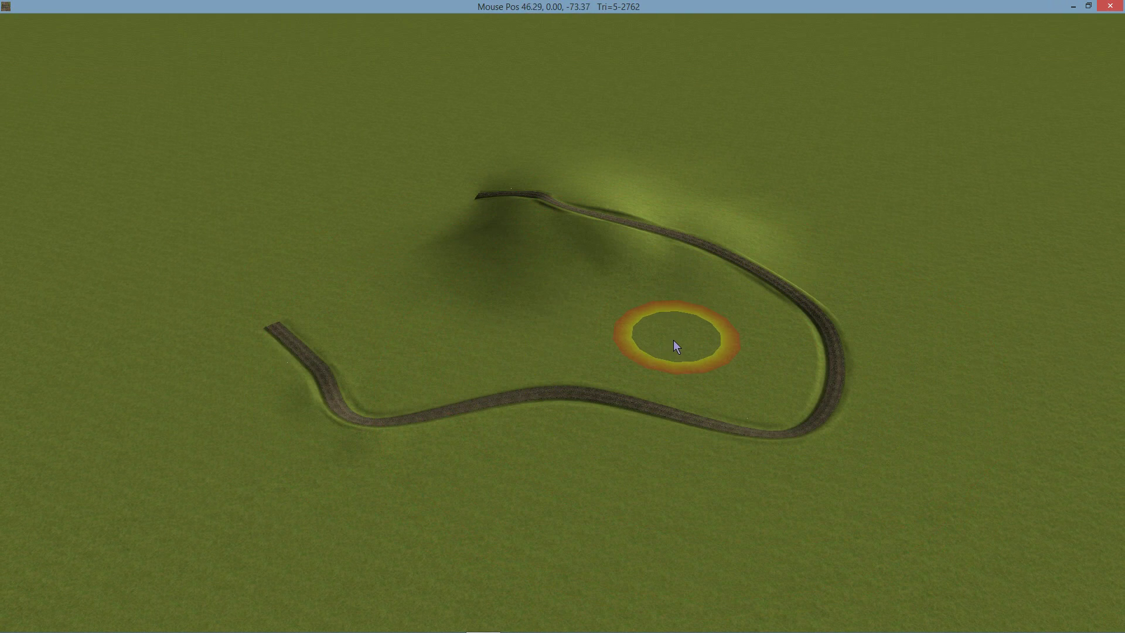
Show the terrain wireframe, dig and raise terrain along the track, then undo those edits
middle_click_drag(674, 339, 603, 347)
key("w")
mouse_move(602, 345)
left_mouse_down()
mouse_move(409, 309)
mouse_move(283, 225)
left_mouse_up()
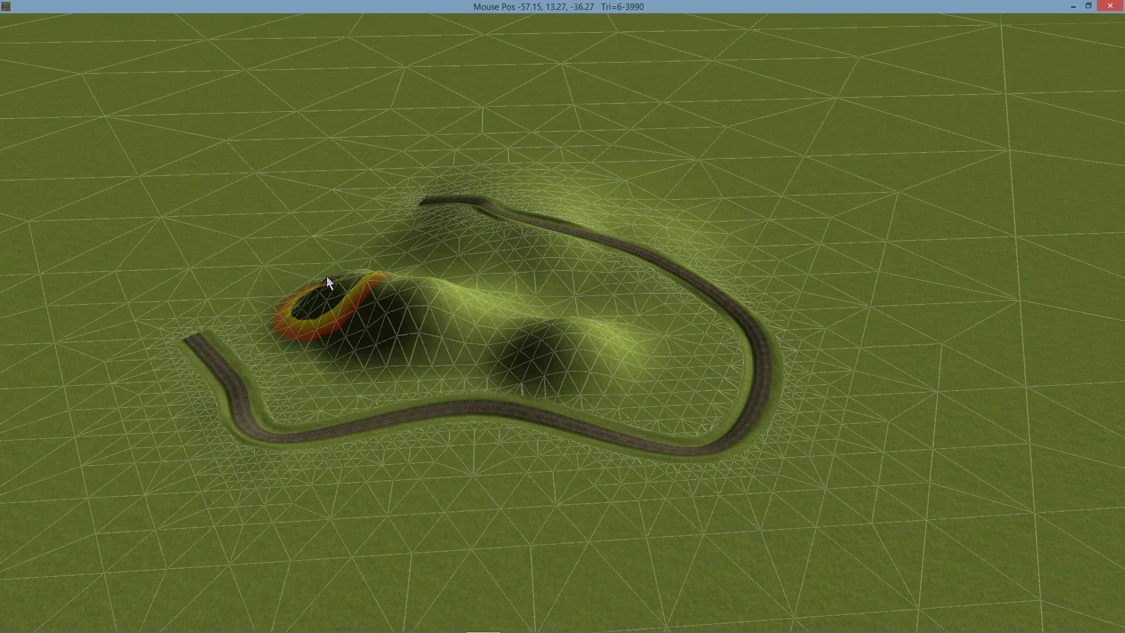
key("ctrl+z")
key("ctrl+z")
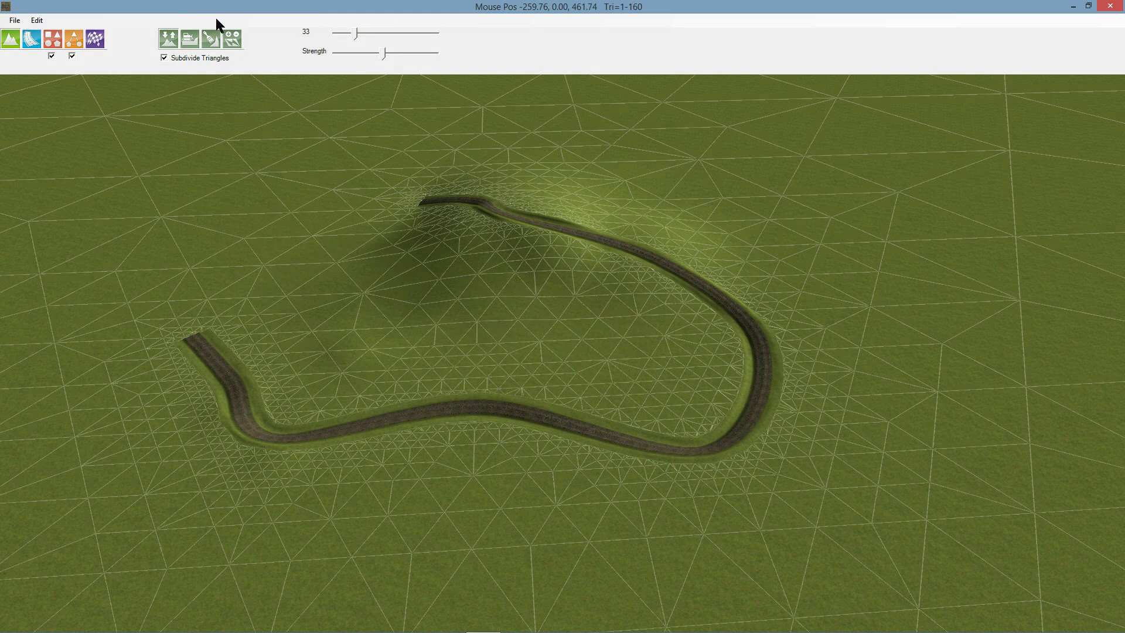
left_click(232, 39)
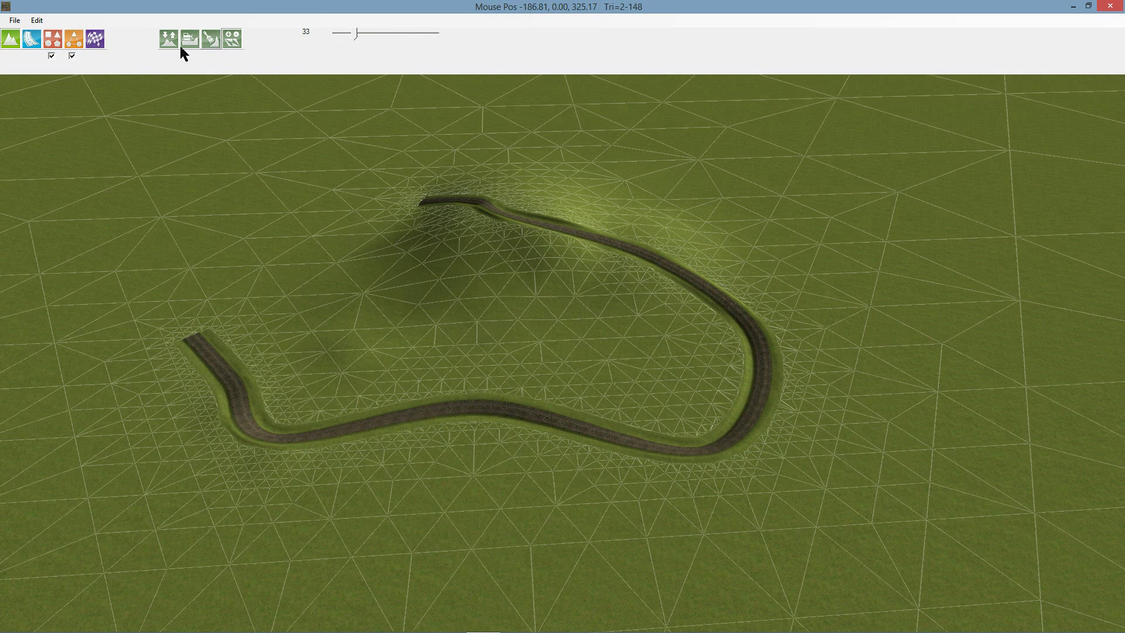
Pull the red-noded track section toward the loop centre, undoing and redoing the move
left_click(30, 40)
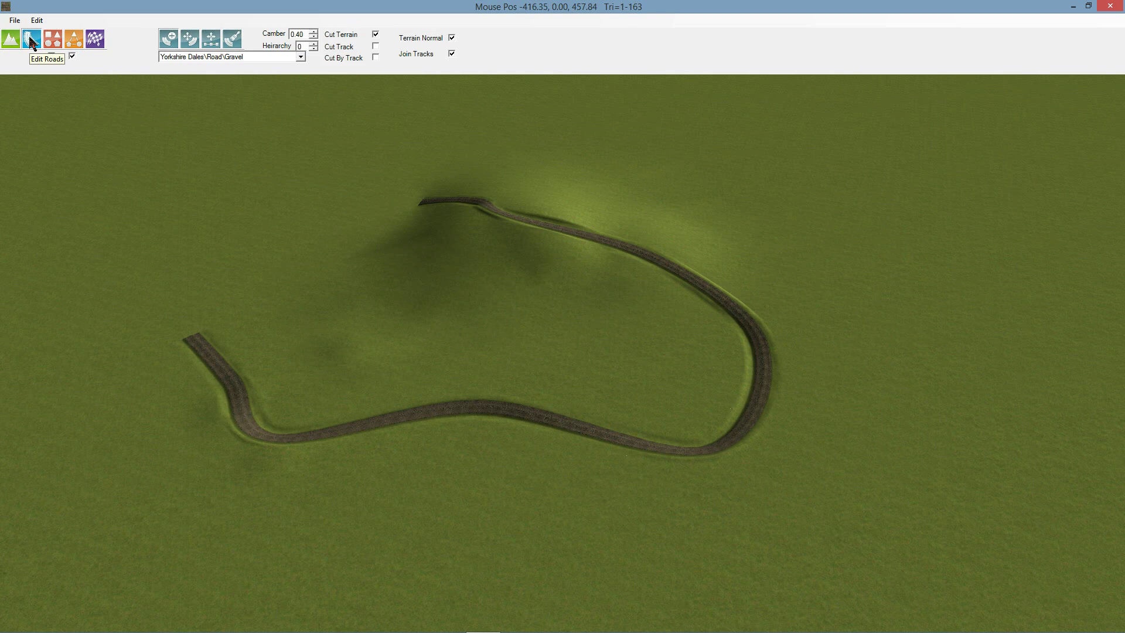
left_click(189, 41)
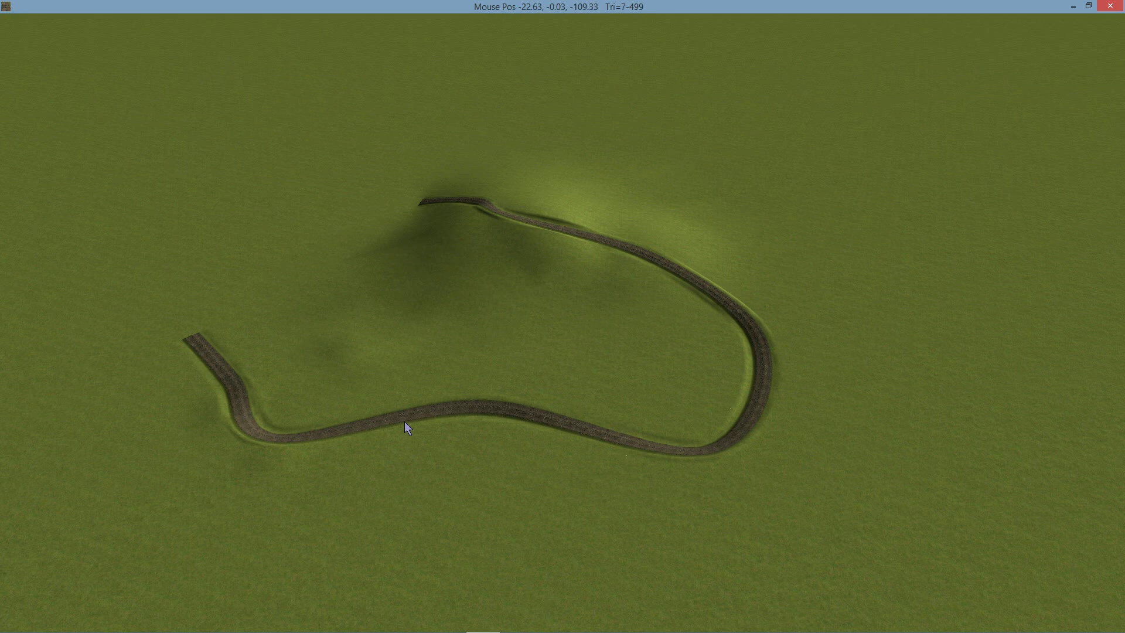
left_click(406, 423)
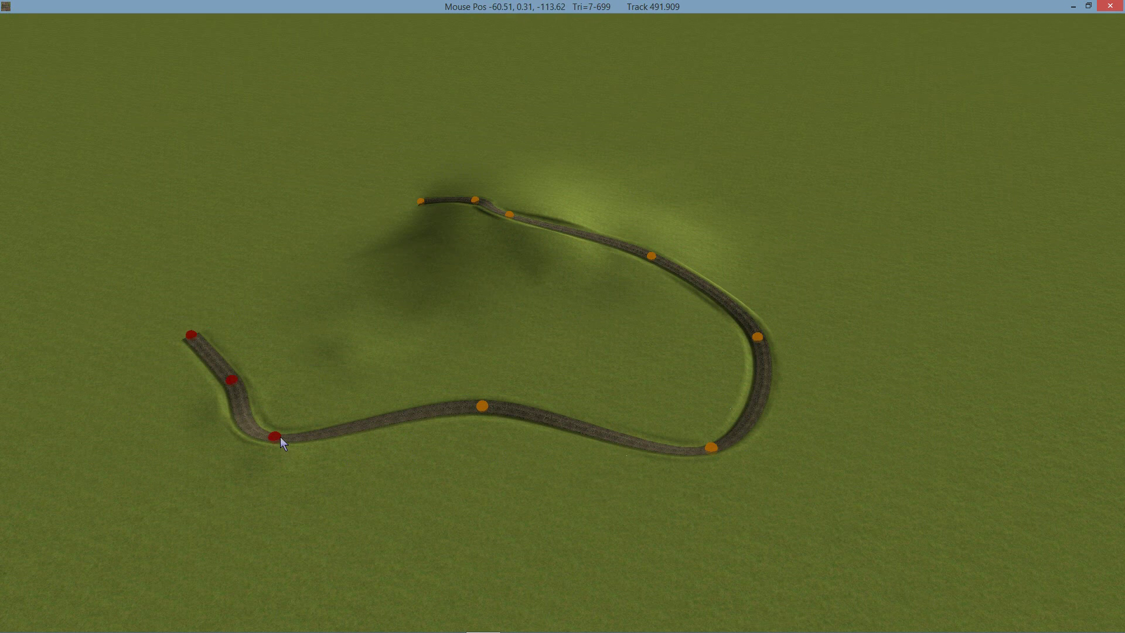
mouse_move(280, 437)
left_mouse_down()
mouse_move(466, 326)
mouse_move(623, 287)
mouse_move(489, 352)
mouse_move(509, 397)
left_mouse_up()
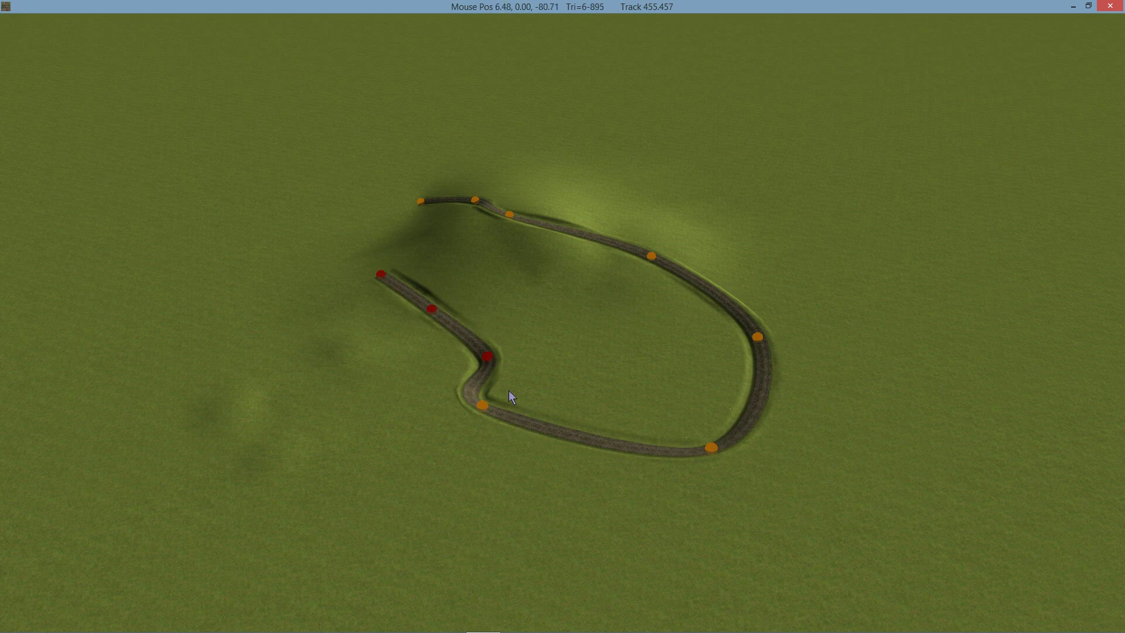
key("ctrl+z")
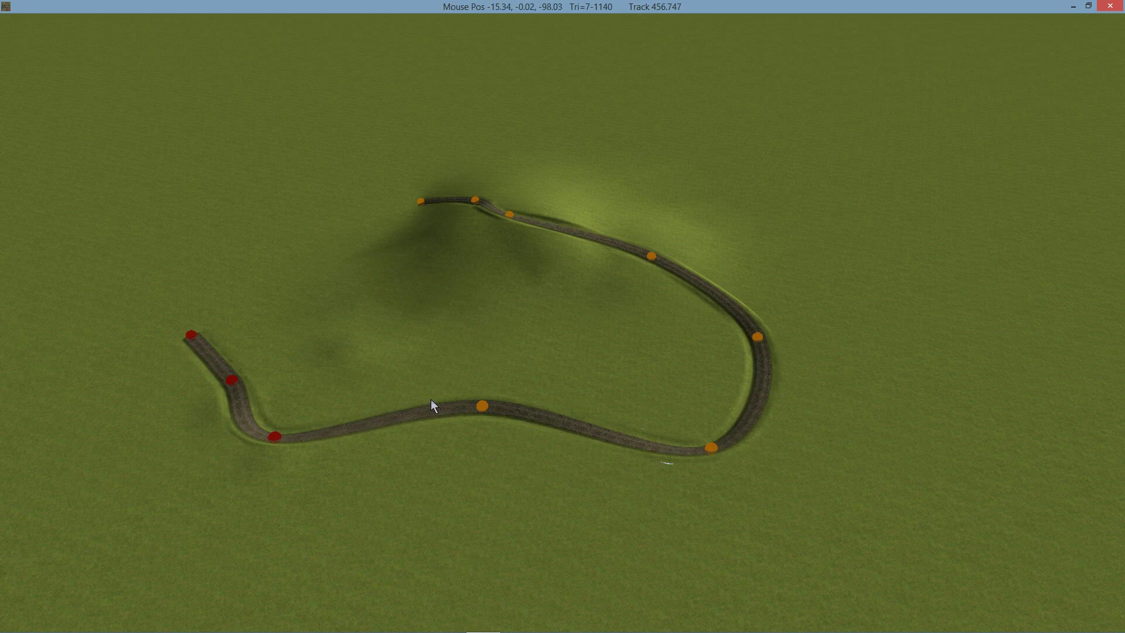
key("ctrl+y")
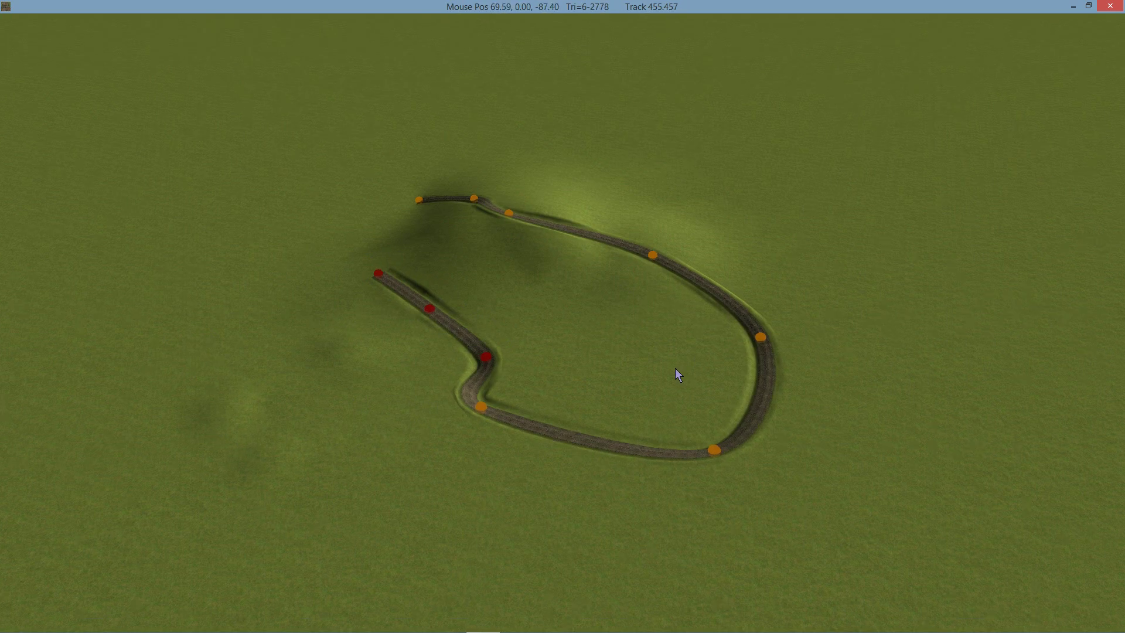
Drag a new node upward to reshape the track, then discard that edit
right_click_drag(675, 368, 565, 358)
scroll(565, 358, "up", 5)
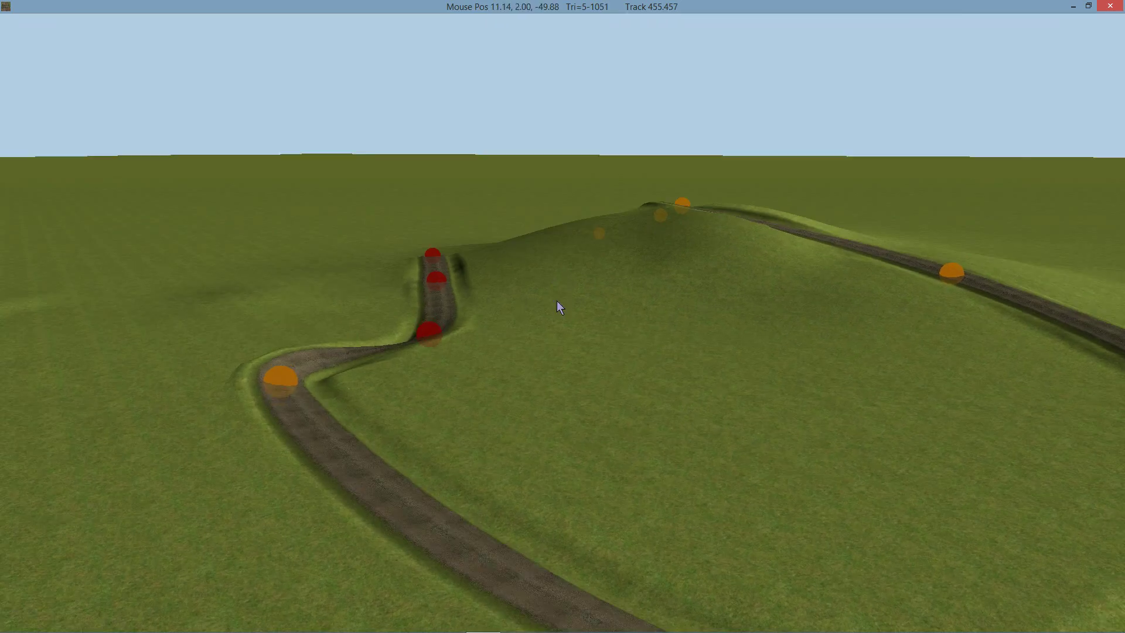
right_click_drag(556, 307, 683, 394)
scroll(719, 402, "up", 3)
left_click_drag(455, 358, 444, 275)
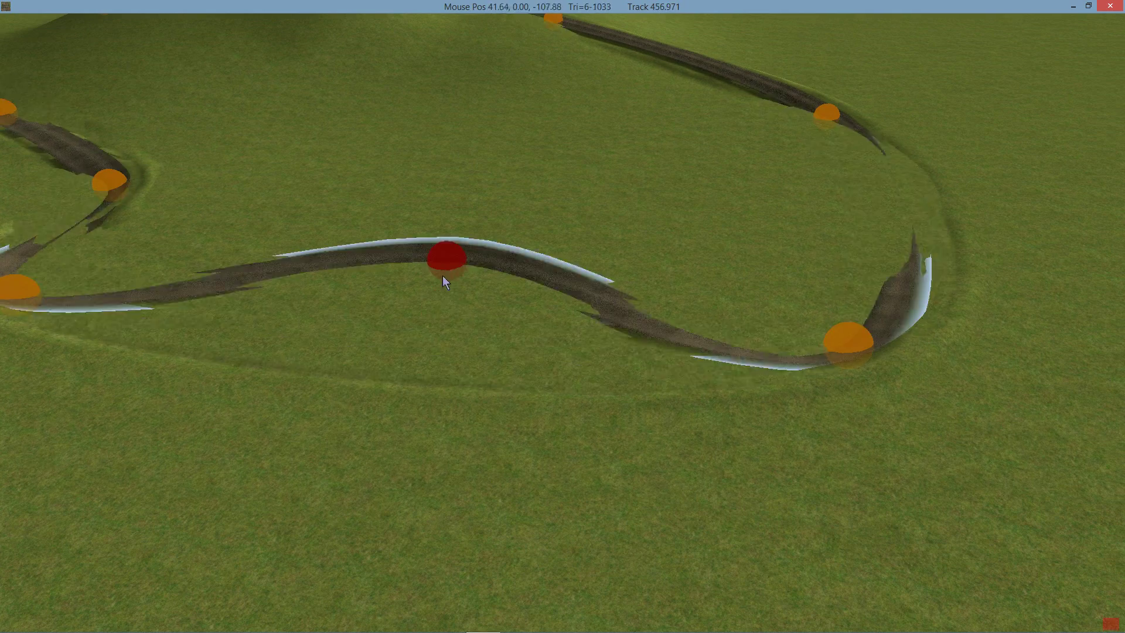
scroll(509, 350, "down", 3)
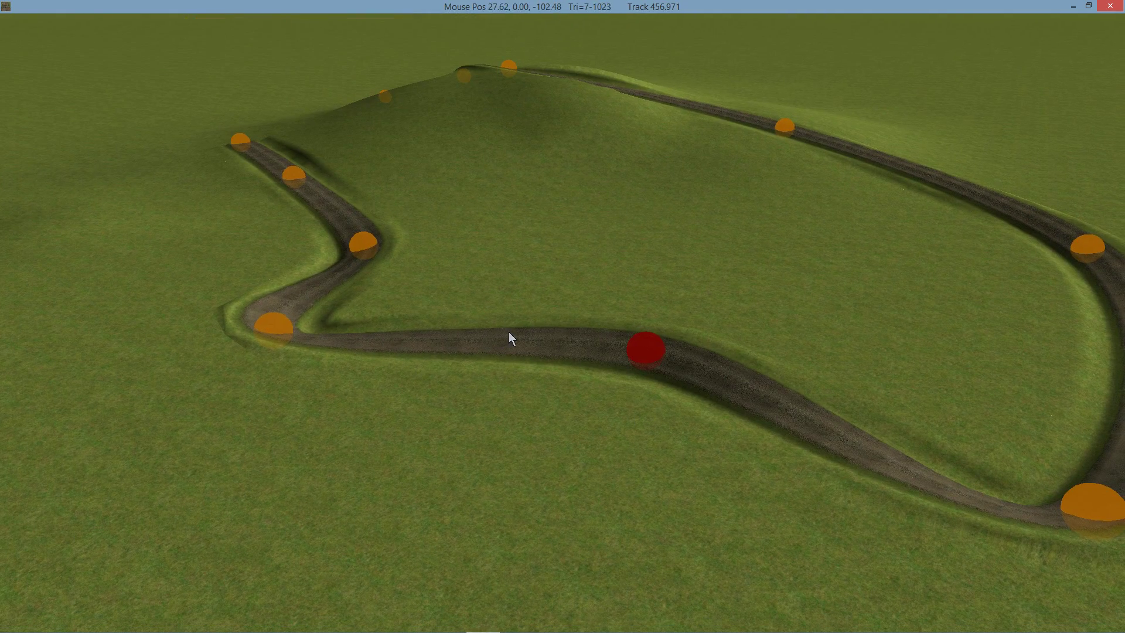
key("Delete")
mouse_move(628, 380)
right_mouse_down()
mouse_move(695, 334)
mouse_move(618, 359)
mouse_move(463, 349)
mouse_move(562, 368)
mouse_move(508, 365)
mouse_move(514, 382)
mouse_move(613, 390)
mouse_move(527, 350)
right_mouse_up()
Select a dirt road cross-section and widen it on both the right and left sides
left_click(217, 44)
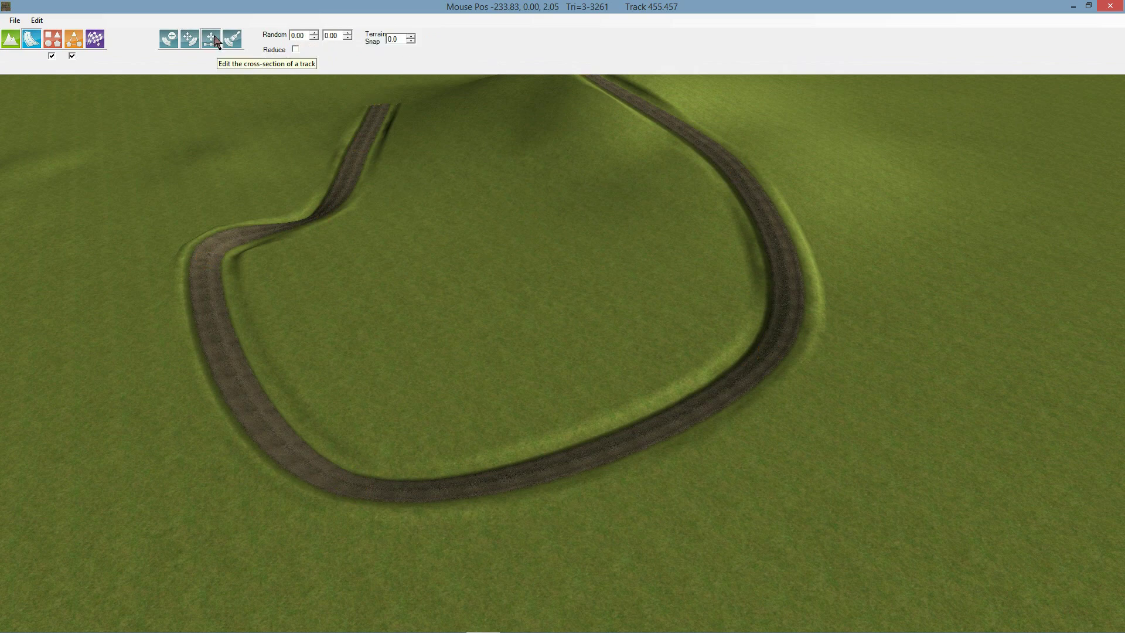
scroll(615, 425, "up", 5)
mouse_move(623, 392)
right_mouse_down()
mouse_move(797, 410)
mouse_move(662, 410)
right_mouse_up()
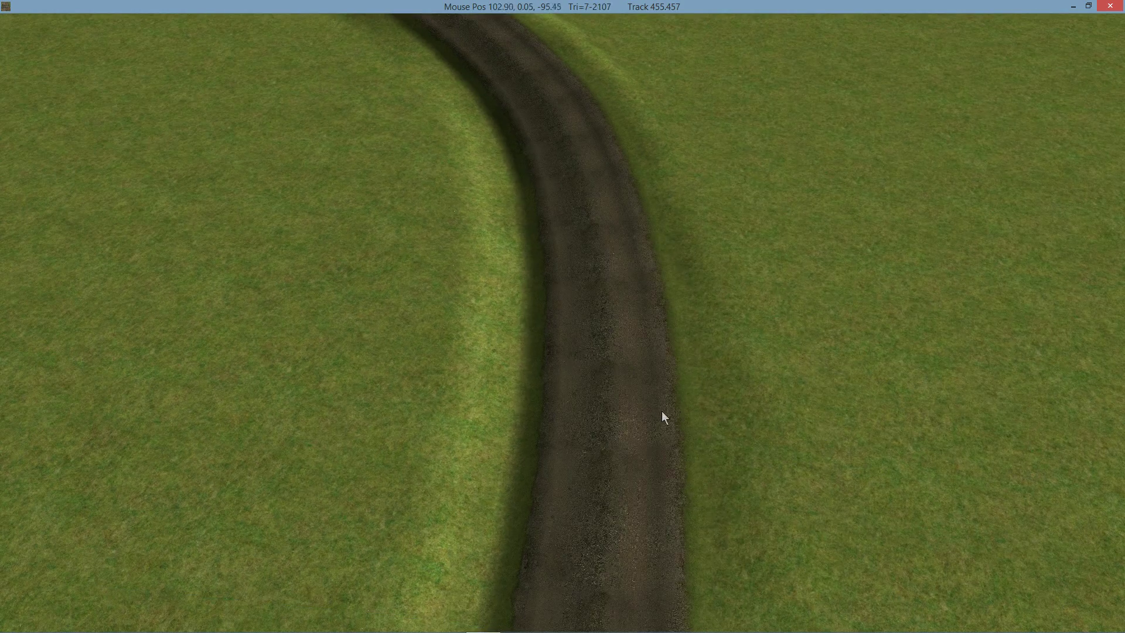
left_click(633, 413)
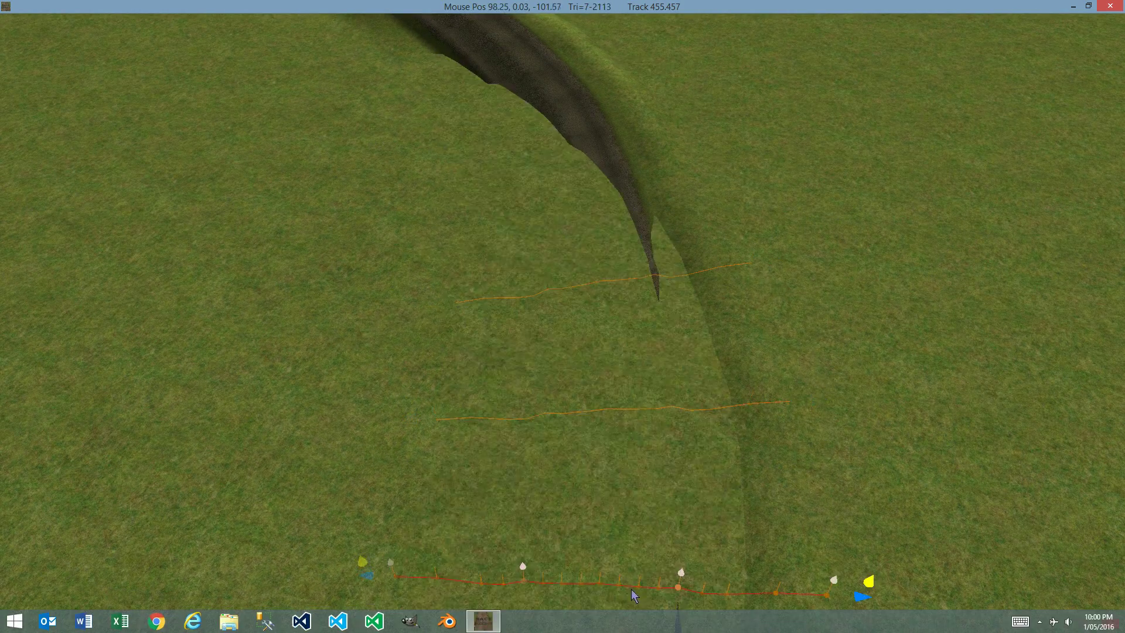
right_click_drag(715, 451, 706, 410)
left_click(664, 444)
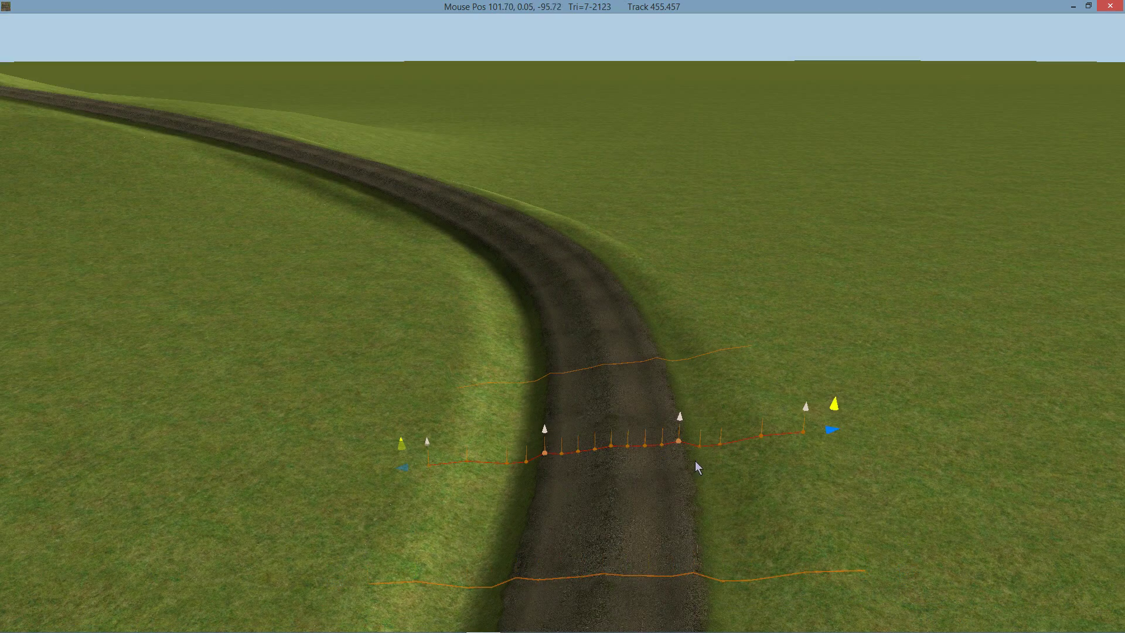
left_click_drag(833, 430, 947, 416)
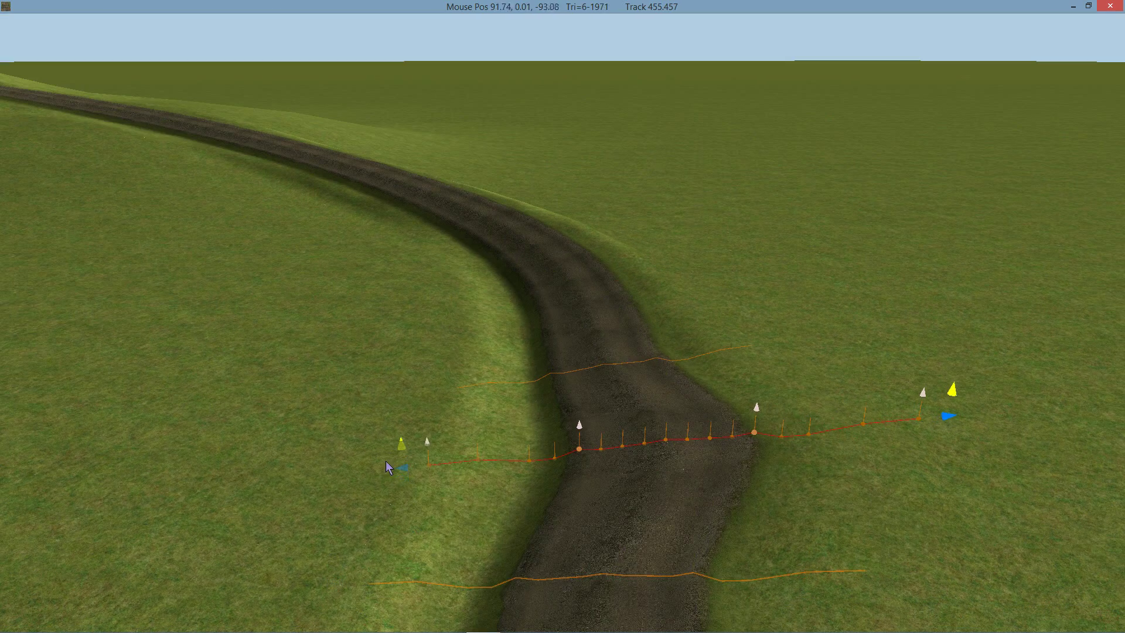
left_click_drag(403, 470, 177, 441)
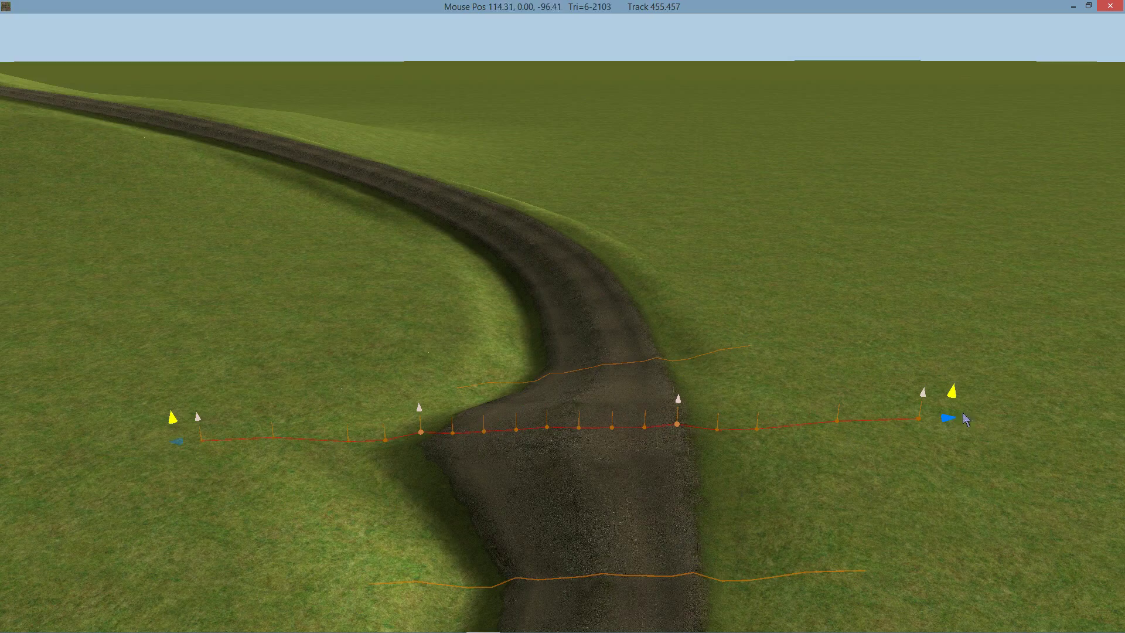
Raise the cross-section into a mound, undo the mound and widening, then redo them
left_click_drag(955, 397, 955, 299)
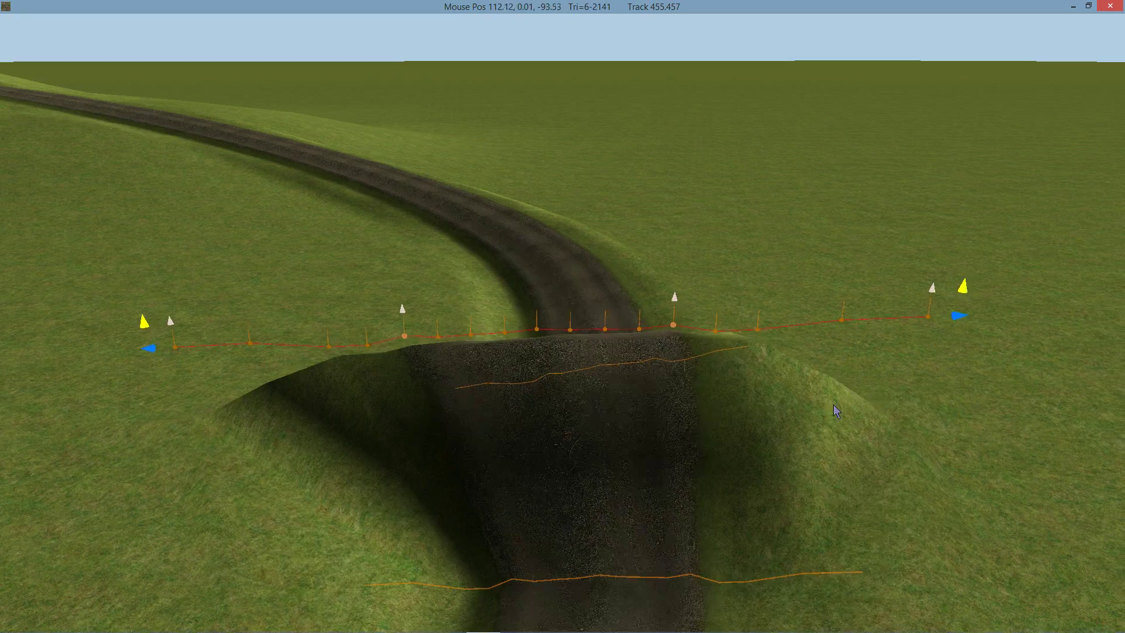
mouse_move(836, 410)
right_mouse_down()
mouse_move(612, 445)
mouse_move(611, 407)
mouse_move(349, 372)
mouse_move(517, 376)
mouse_move(602, 411)
right_mouse_up()
key("ctrl+z")
key("ctrl+z")
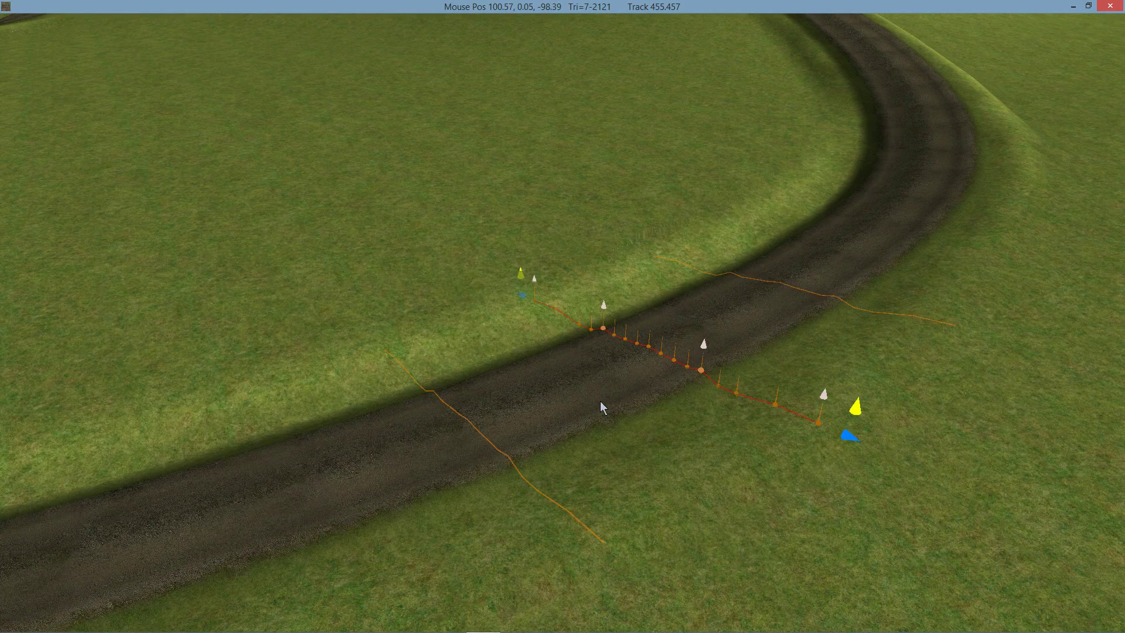
mouse_move(617, 370)
right_mouse_down()
mouse_move(750, 353)
mouse_move(678, 273)
mouse_move(483, 279)
mouse_move(383, 372)
mouse_move(483, 276)
mouse_move(460, 276)
mouse_move(545, 322)
mouse_move(705, 342)
mouse_move(580, 349)
mouse_move(762, 344)
mouse_move(619, 430)
mouse_move(592, 343)
mouse_move(690, 332)
mouse_move(650, 322)
mouse_move(604, 347)
right_mouse_up()
key("ctrl+z")
key("ctrl+y")
key("ctrl+y")
left_click(748, 357)
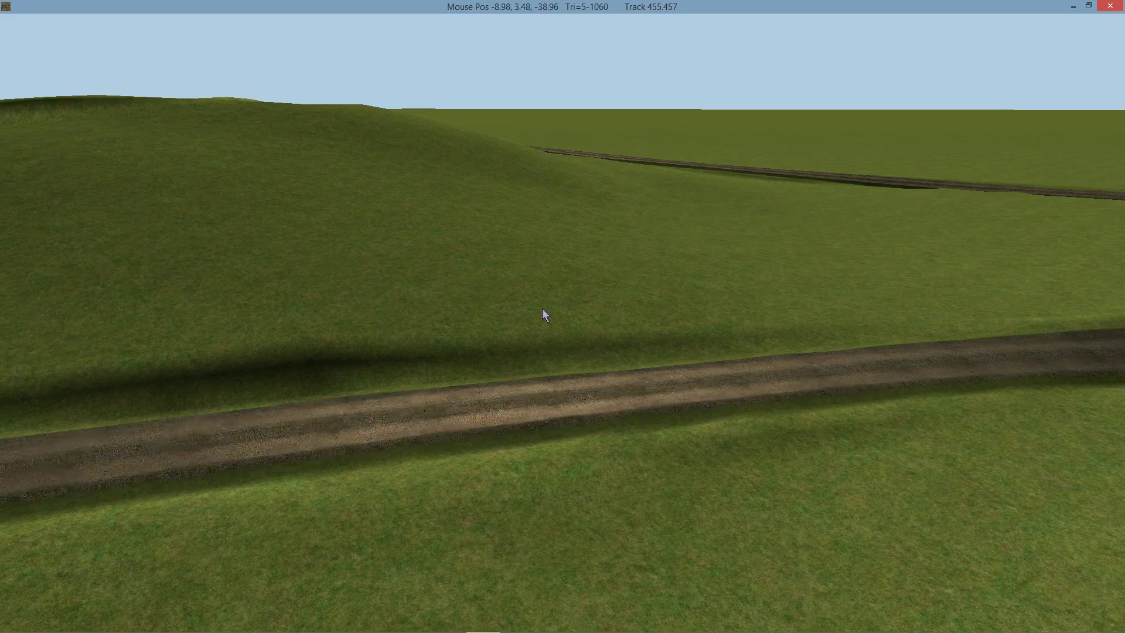
mouse_move(542, 309)
right_mouse_down()
mouse_move(497, 281)
mouse_move(500, 321)
mouse_move(576, 295)
right_mouse_up()
scroll(502, 321, "down", 3)
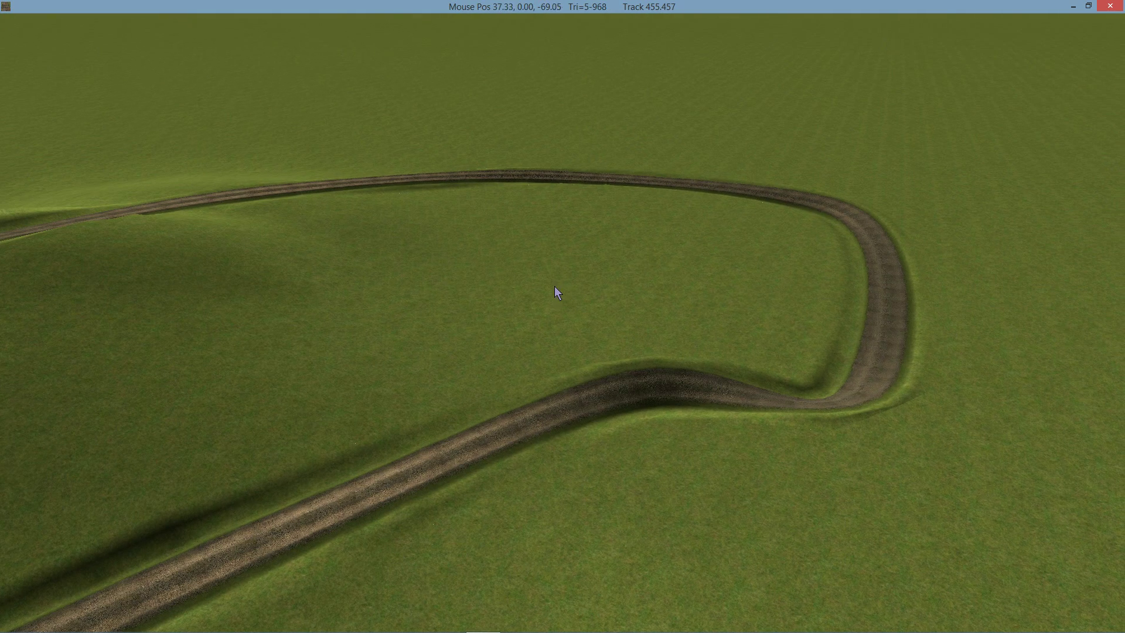
scroll(555, 286, "up", 2)
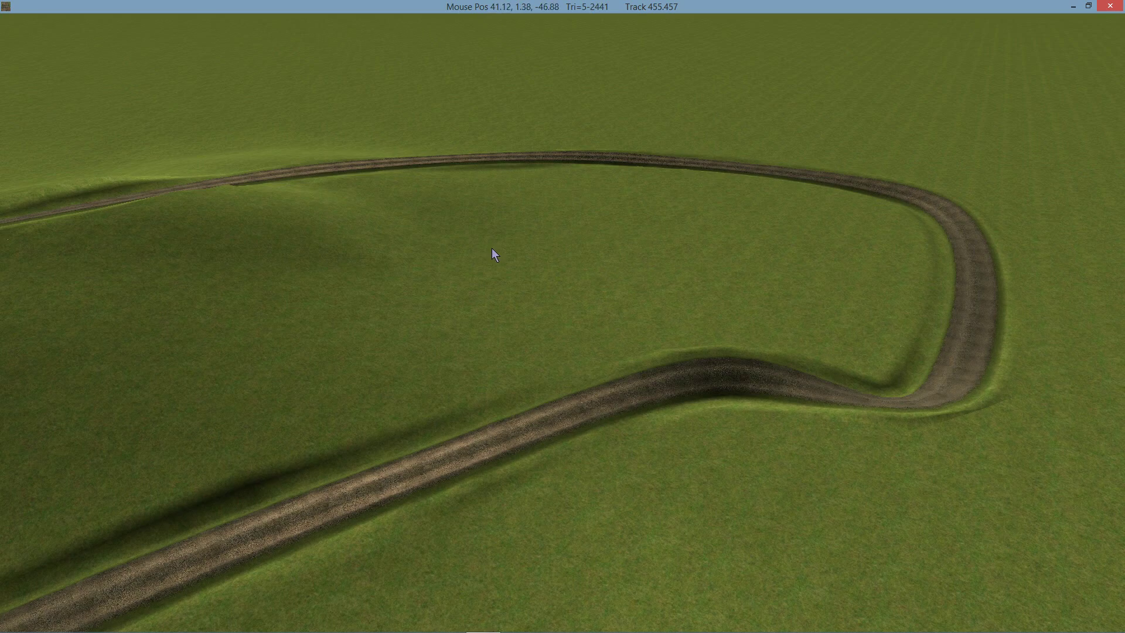
scroll(491, 247, "up", 3)
scroll(437, 258, "down", 3)
middle_click_drag(524, 261, 700, 271)
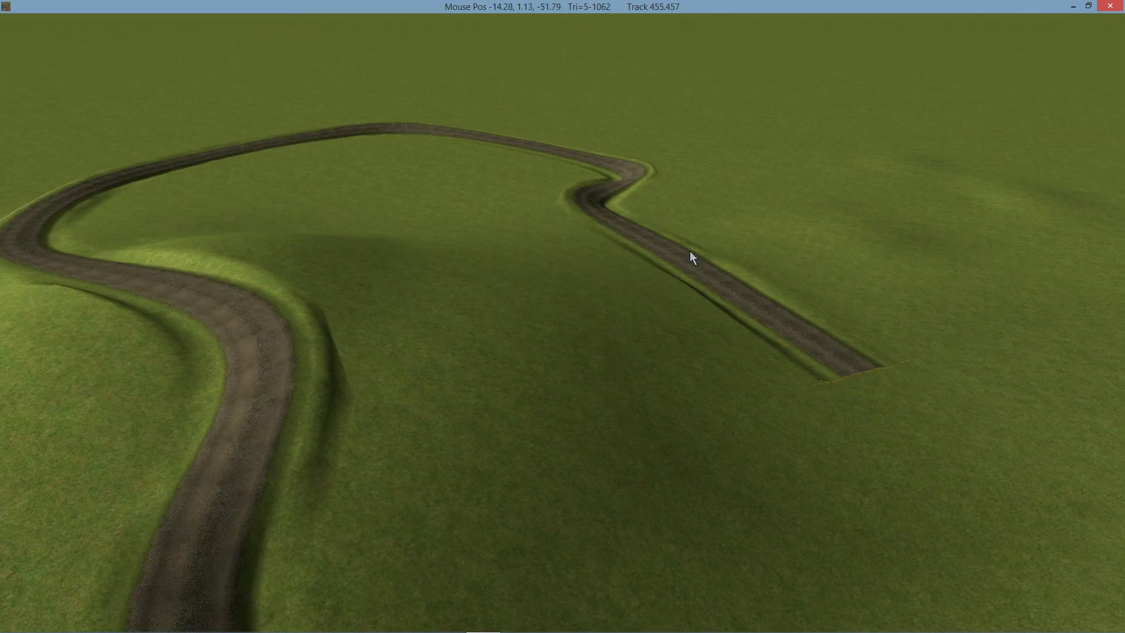
scroll(621, 271, "down", 3)
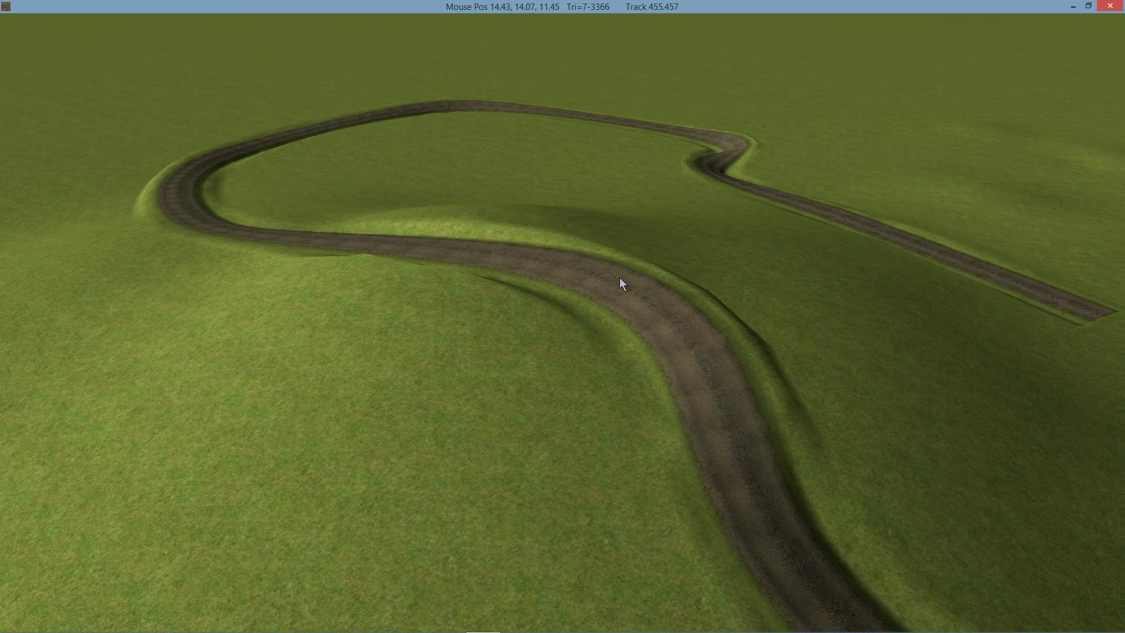